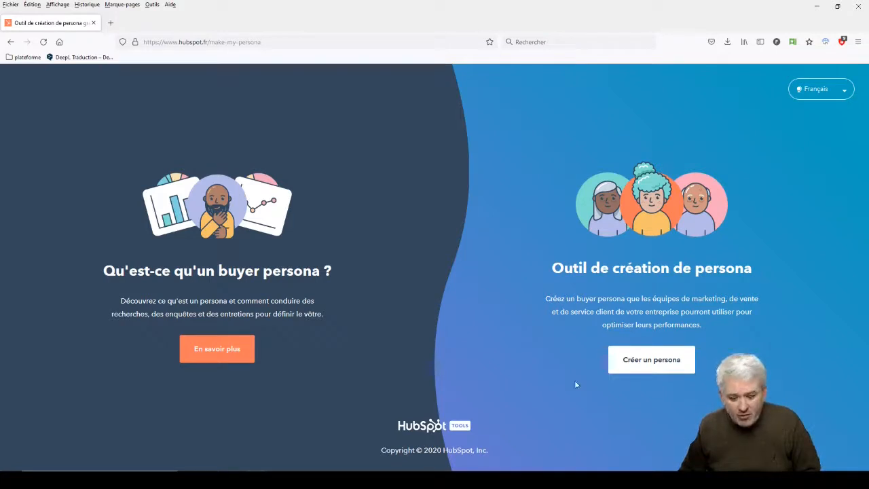
- Start a new persona, enter the persona's name and choose the bald avatar in yellow on pink for Étape 1
{"action": "left_click", "coordinate": [653, 361]}
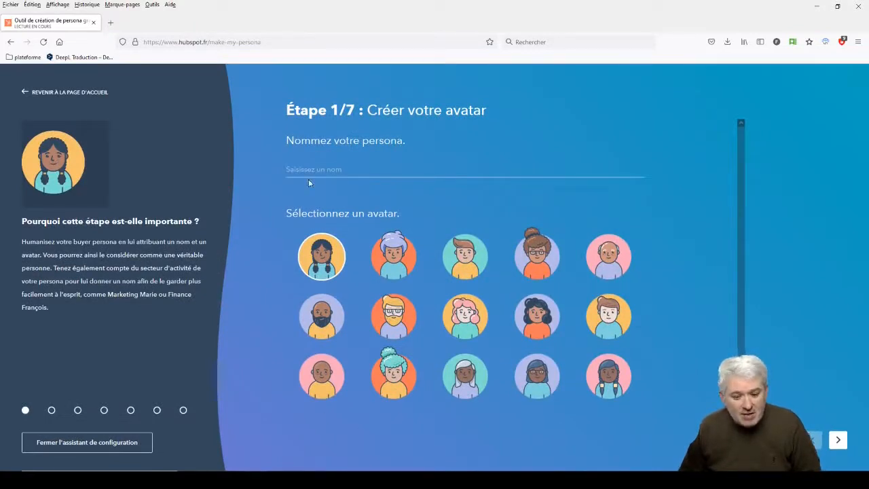
{"action": "left_click", "coordinate": [340, 169]}
{"action": "type", "text": "Ké"}
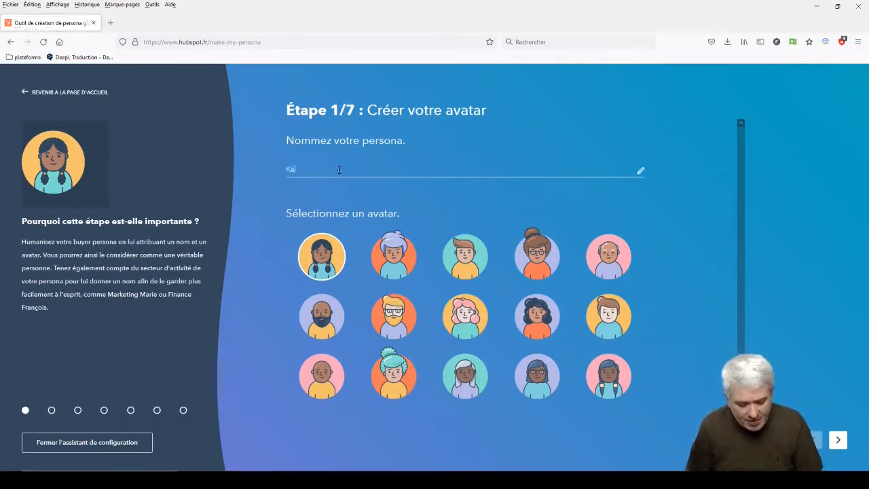
{"action": "type", "text": "lvin M"}
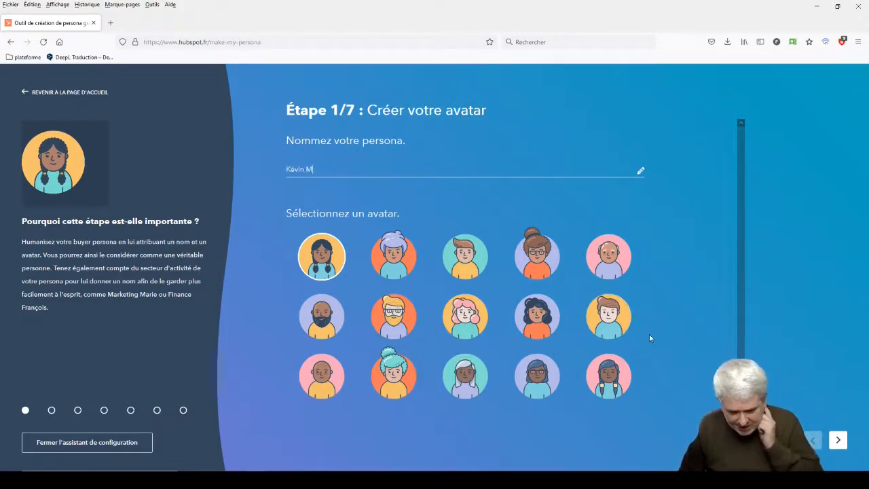
{"action": "left_click", "coordinate": [322, 375]}
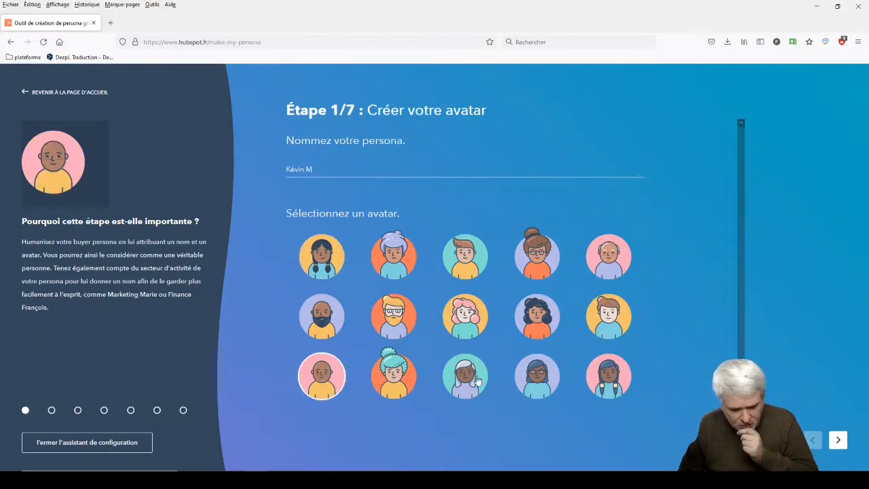
{"action": "left_click", "coordinate": [837, 441]}
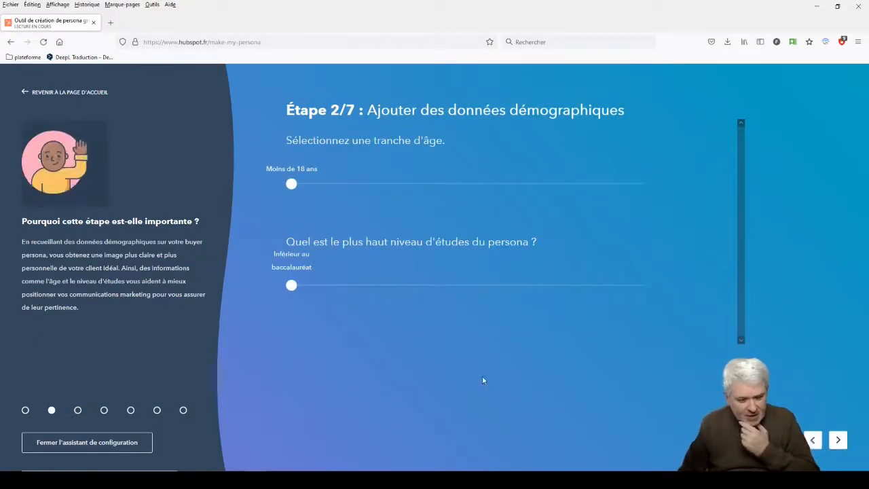
- Set the persona's age range to Entre 25 et 34 ans and education level to Master ou diplôme équivalent, and continue
{"action": "left_click_drag", "start_coordinate": [291, 184], "coordinate": [416, 191]}
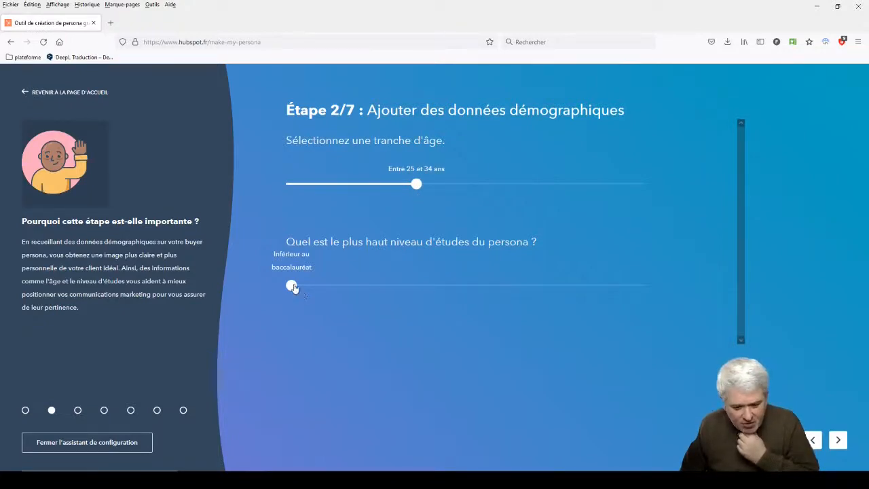
{"action": "left_click_drag", "start_coordinate": [293, 287], "coordinate": [574, 295]}
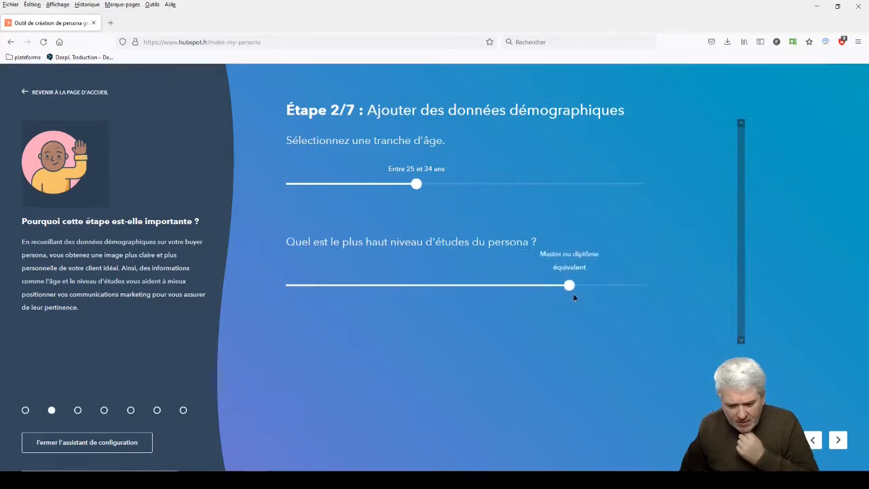
{"action": "left_click", "coordinate": [839, 440]}
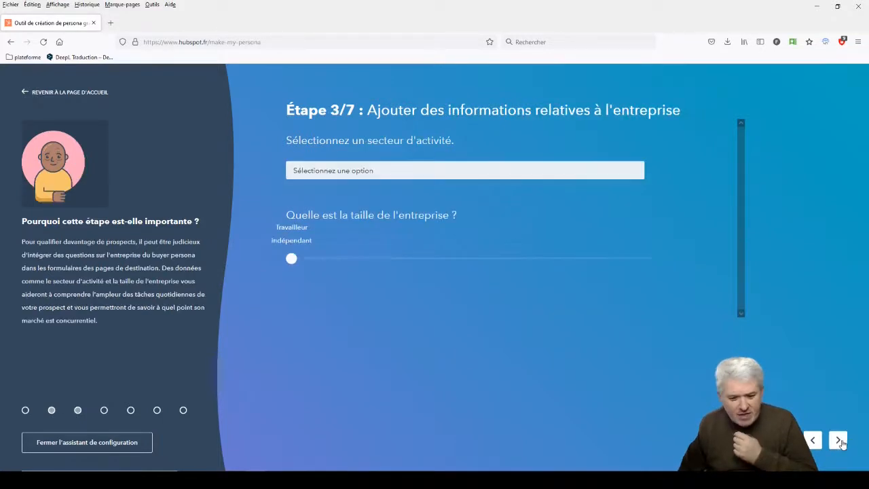
- Set the business sector to Marketing and the company size to 51 à 200 salariés, and continue to the career details
{"action": "left_click", "coordinate": [379, 170]}
{"action": "scroll", "coordinate": [435, 226], "scroll_direction": "down", "scroll_amount": 3}
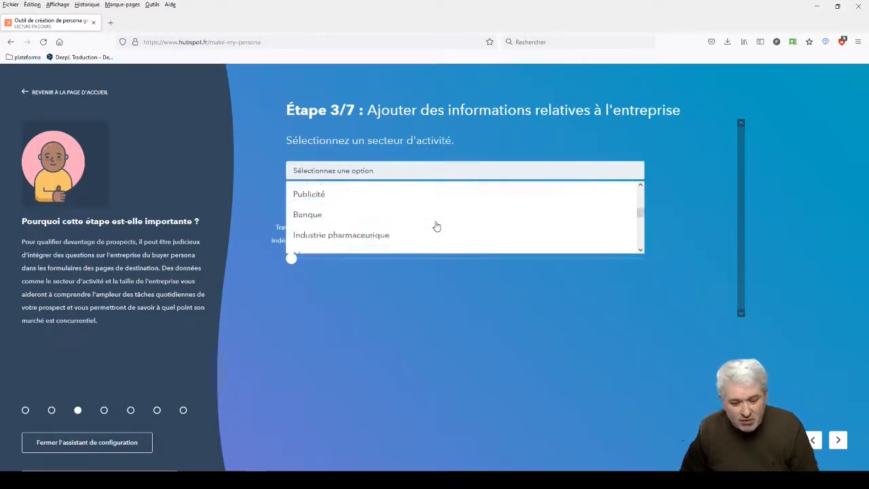
{"action": "scroll", "coordinate": [437, 226], "scroll_direction": "down", "scroll_amount": 5}
{"action": "scroll", "coordinate": [434, 227], "scroll_direction": "up", "scroll_amount": 2}
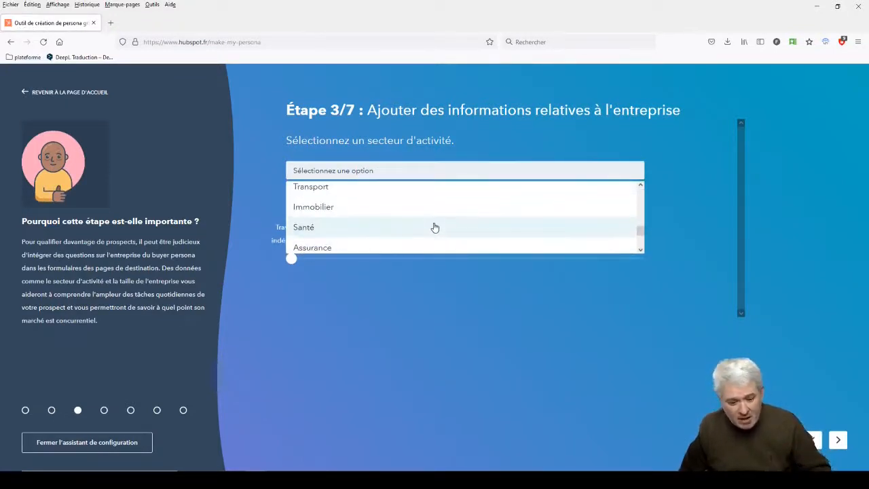
{"action": "scroll", "coordinate": [435, 228], "scroll_direction": "up", "scroll_amount": 4}
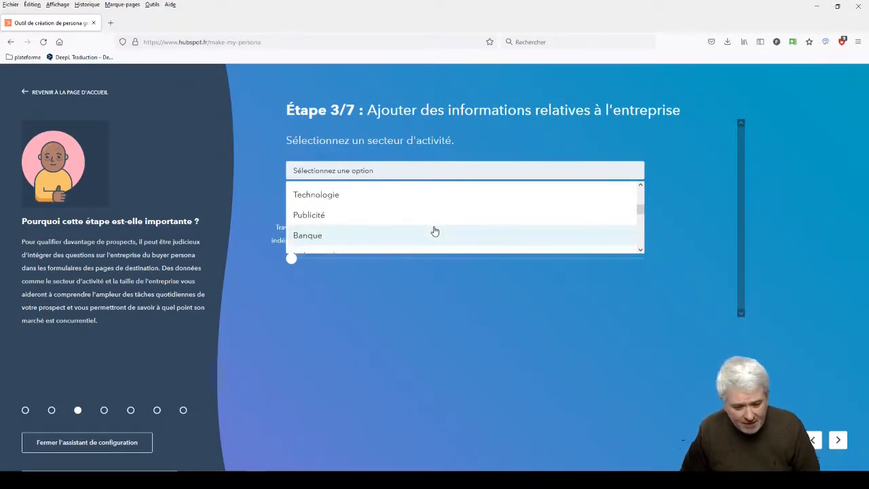
{"action": "scroll", "coordinate": [435, 230], "scroll_direction": "up", "scroll_amount": 2}
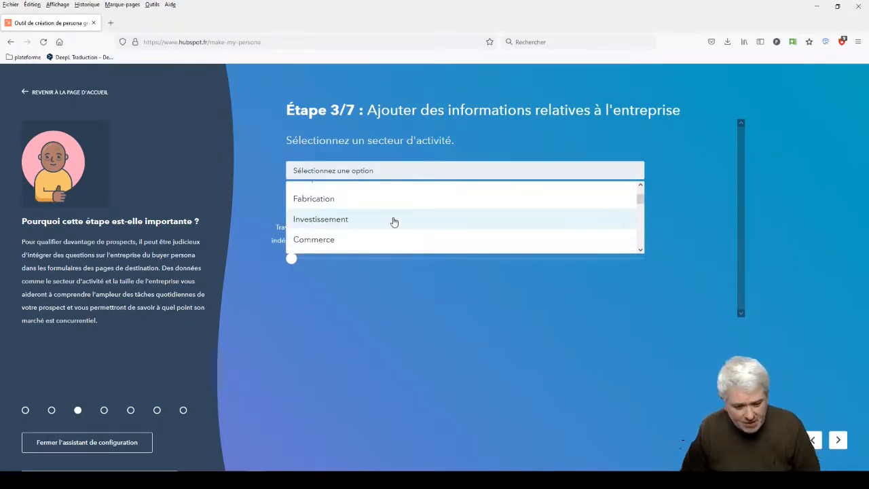
{"action": "scroll", "coordinate": [393, 222], "scroll_direction": "up", "scroll_amount": 1}
{"action": "scroll", "coordinate": [394, 222], "scroll_direction": "down", "scroll_amount": 2}
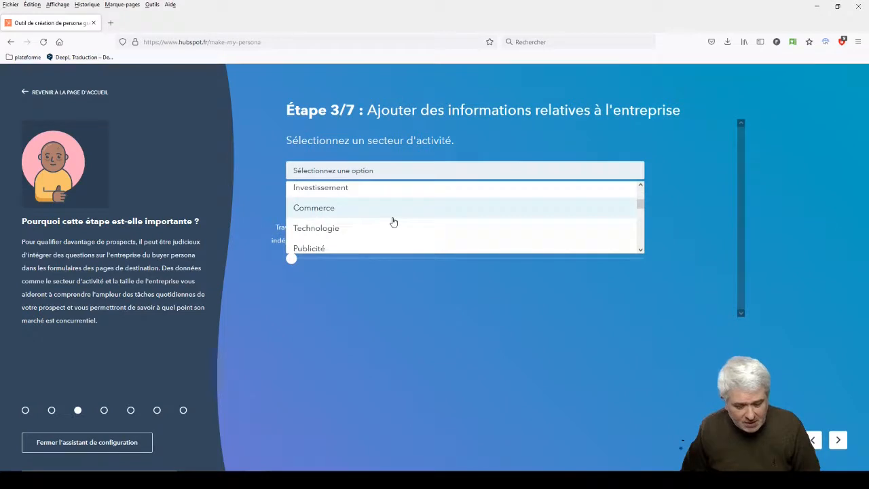
{"action": "scroll", "coordinate": [393, 222], "scroll_direction": "down", "scroll_amount": 5}
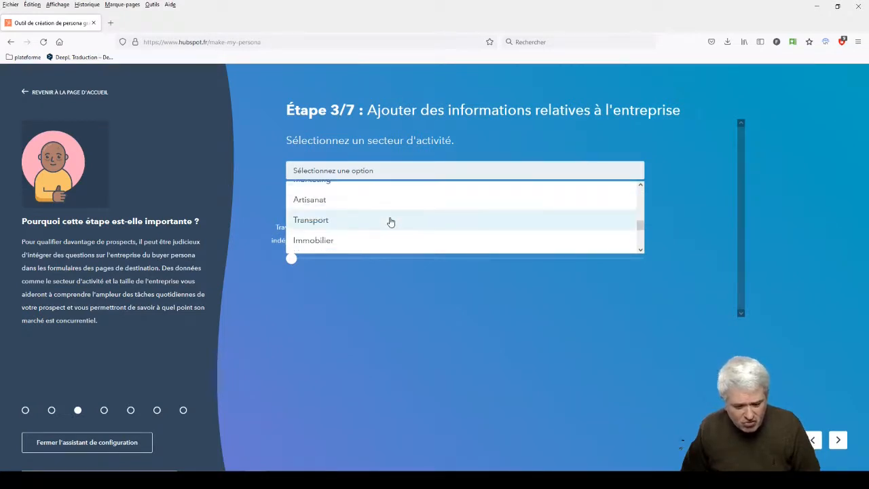
{"action": "scroll", "coordinate": [391, 221], "scroll_direction": "down", "scroll_amount": 5}
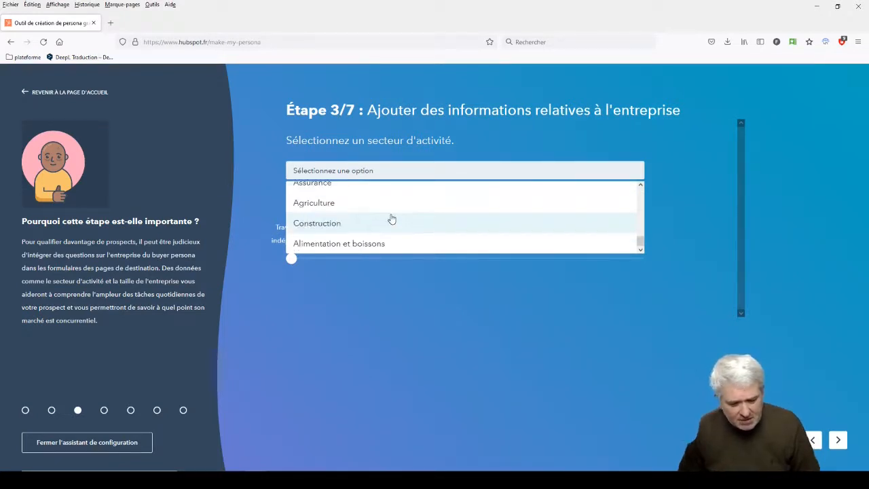
{"action": "scroll", "coordinate": [392, 219], "scroll_direction": "up", "scroll_amount": 5}
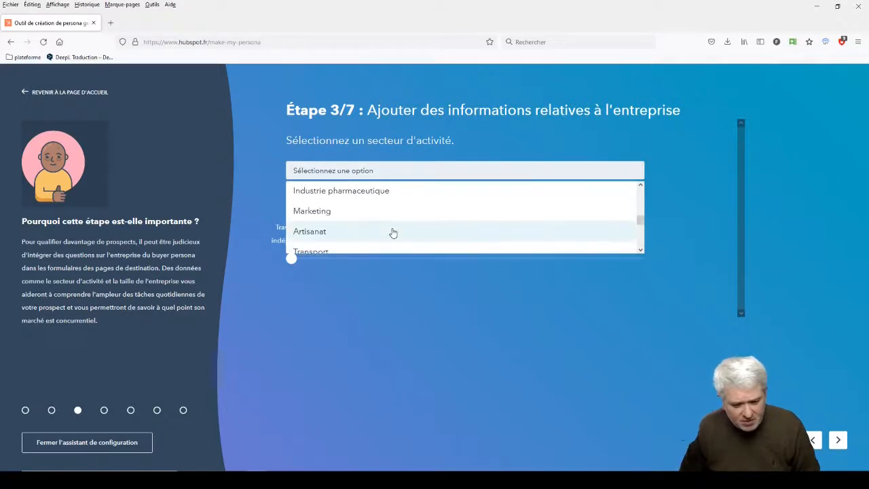
{"action": "scroll", "coordinate": [393, 233], "scroll_direction": "up", "scroll_amount": 3}
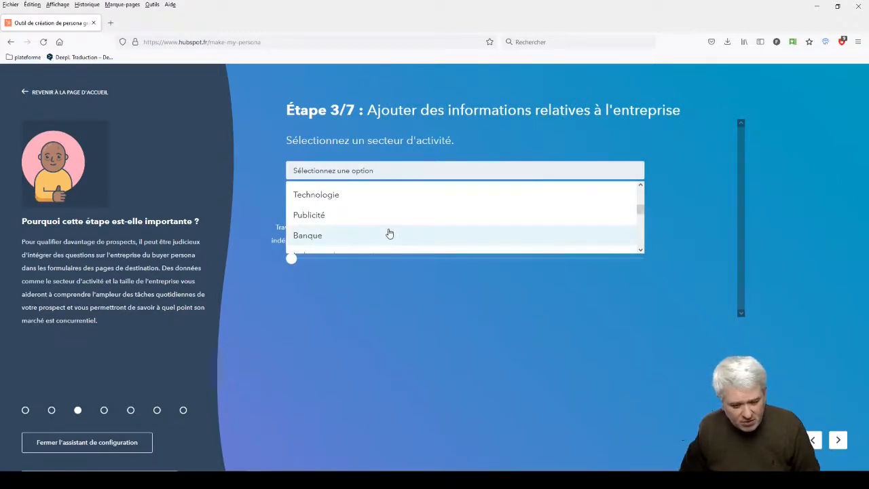
{"action": "scroll", "coordinate": [389, 233], "scroll_direction": "down", "scroll_amount": 3}
{"action": "left_click", "coordinate": [388, 226]}
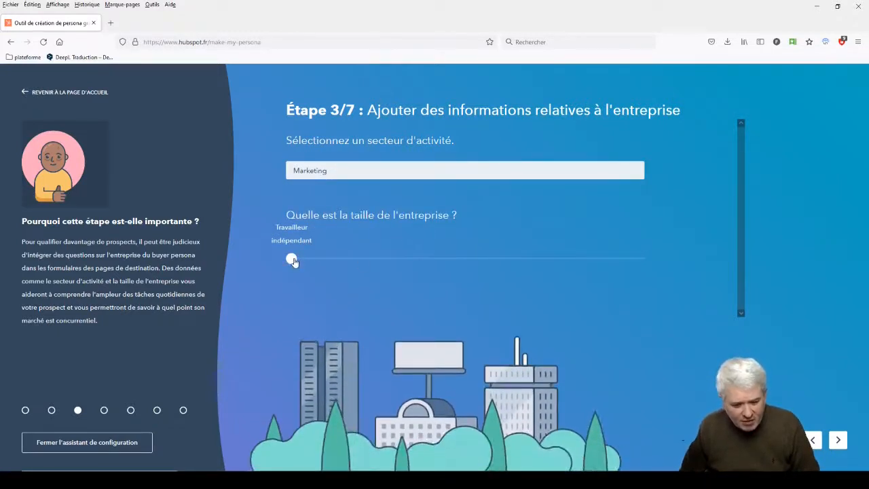
{"action": "left_click_drag", "start_coordinate": [294, 262], "coordinate": [407, 269]}
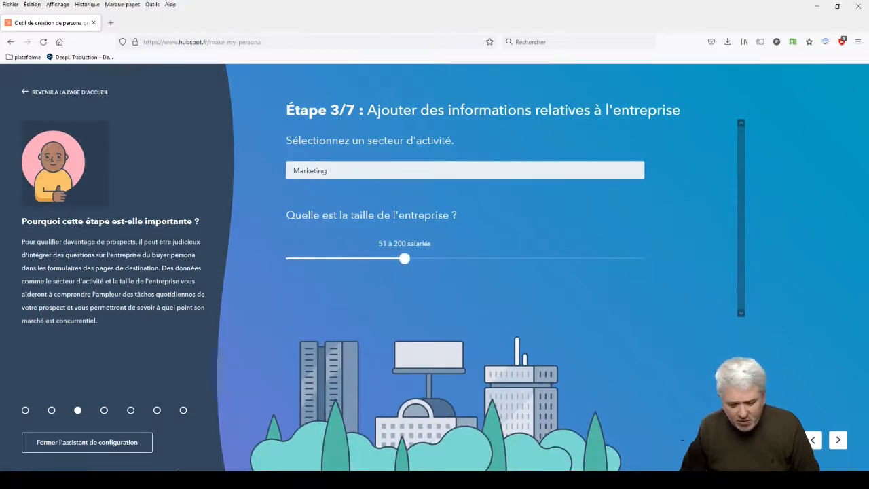
{"action": "left_click", "coordinate": [838, 441]}
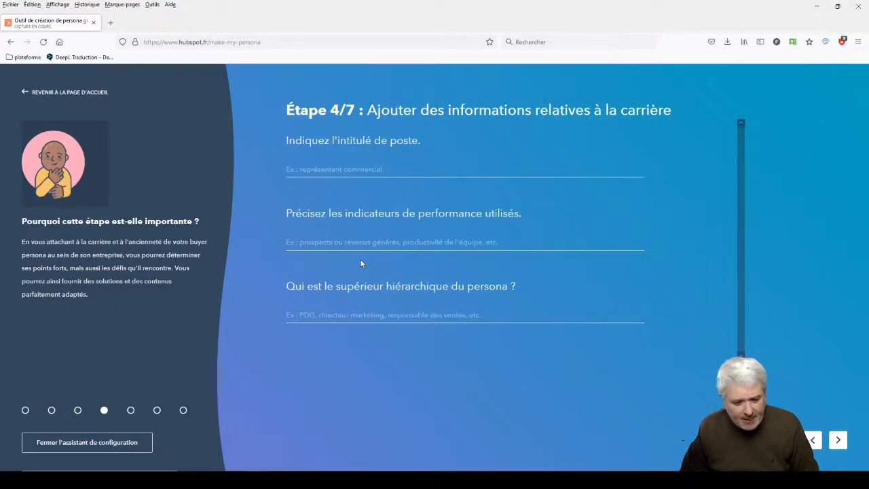
- Enter "Formateur" as the persona's job title and enlarge the page to 120%
{"action": "left_click", "coordinate": [312, 170]}
{"action": "type", "text": "Formateur"}
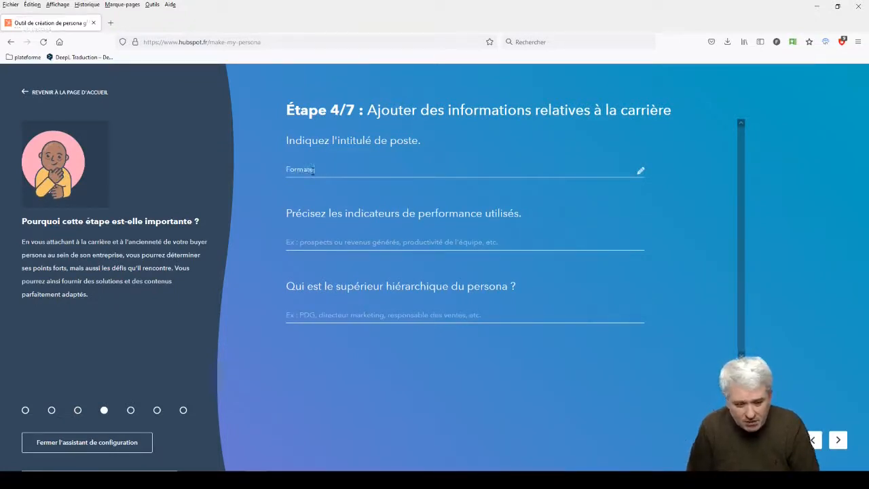
{"action": "key", "text": "ctrl+plus"}
{"action": "key", "text": "ctrl+plus"}
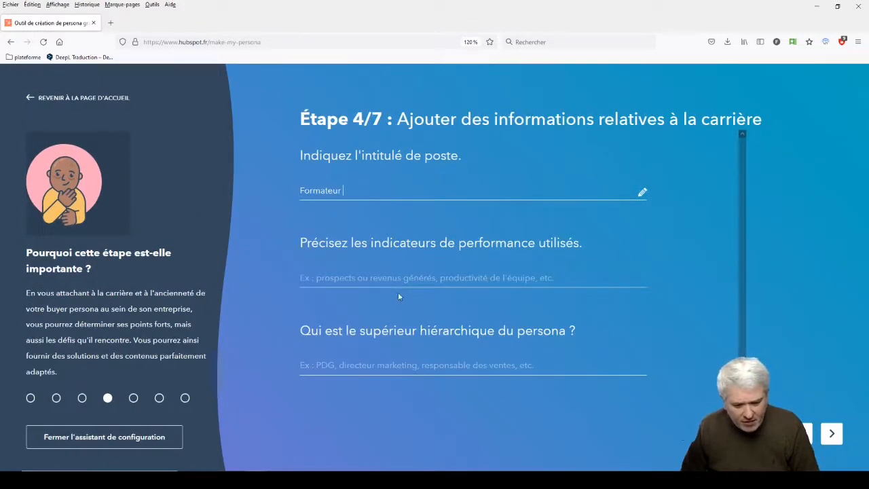
- Enter "Qualité" as the performance indicator and "N+1" as the persona's superior, and continue to the job details
{"action": "left_click", "coordinate": [489, 278]}
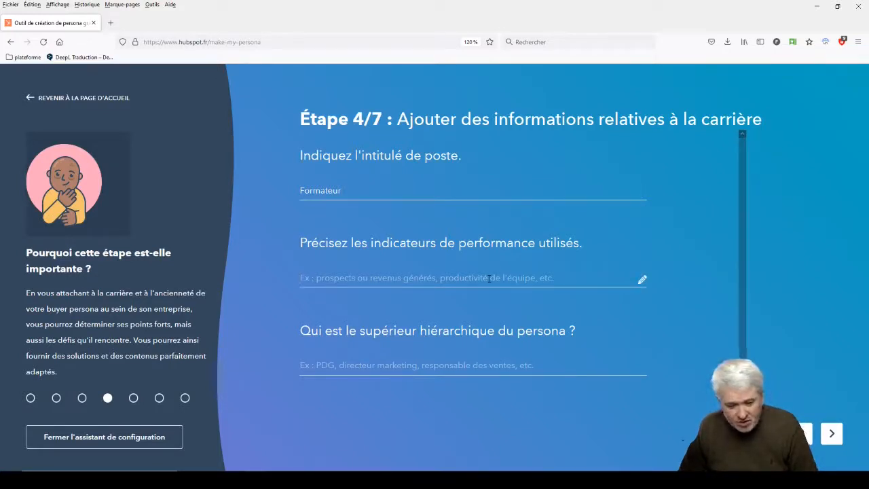
{"action": "type", "text": "Qualité"}
{"action": "left_click", "coordinate": [425, 365]}
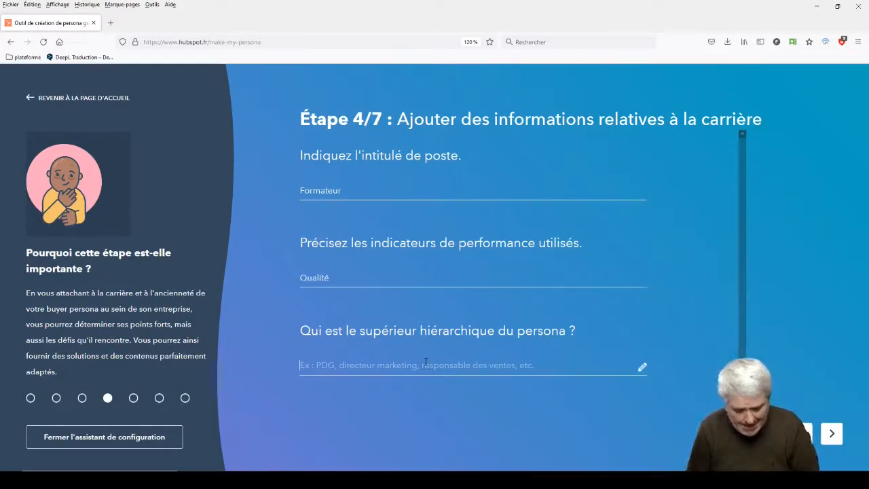
{"action": "type", "text": "N+1"}
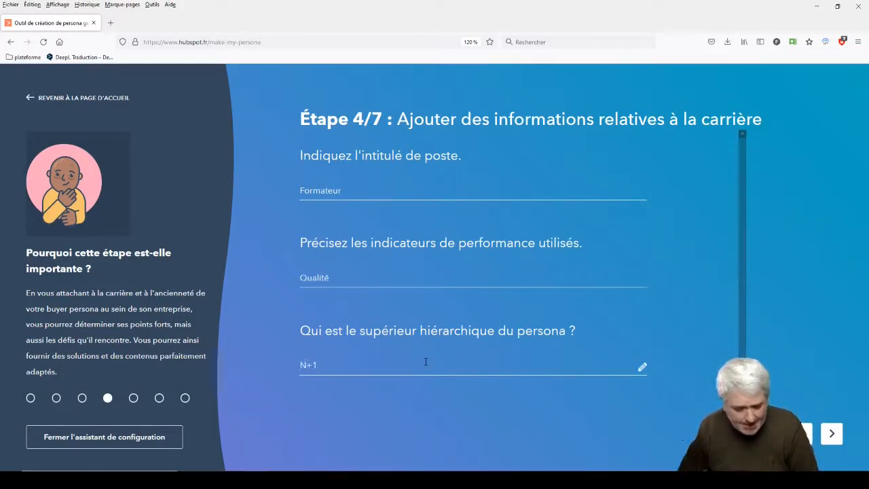
{"action": "left_click", "coordinate": [835, 440]}
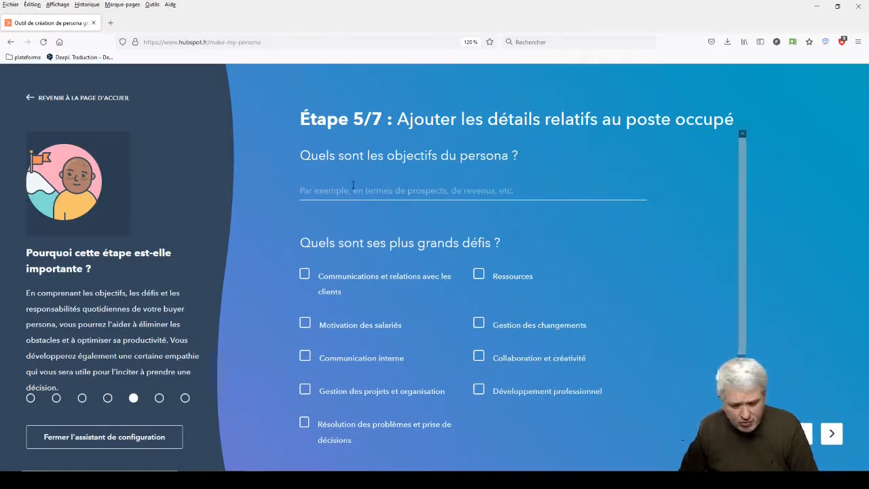
- Enter "+ de CA" as the persona's objective and mark Motivation des salariés as the biggest challenge
{"action": "type", "text": "+ de CA"}
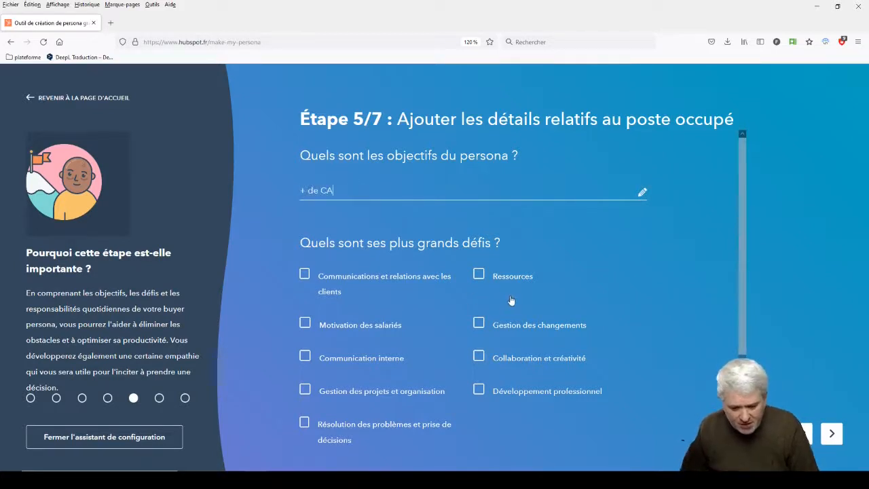
{"action": "scroll", "coordinate": [557, 365], "scroll_direction": "down", "scroll_amount": 2}
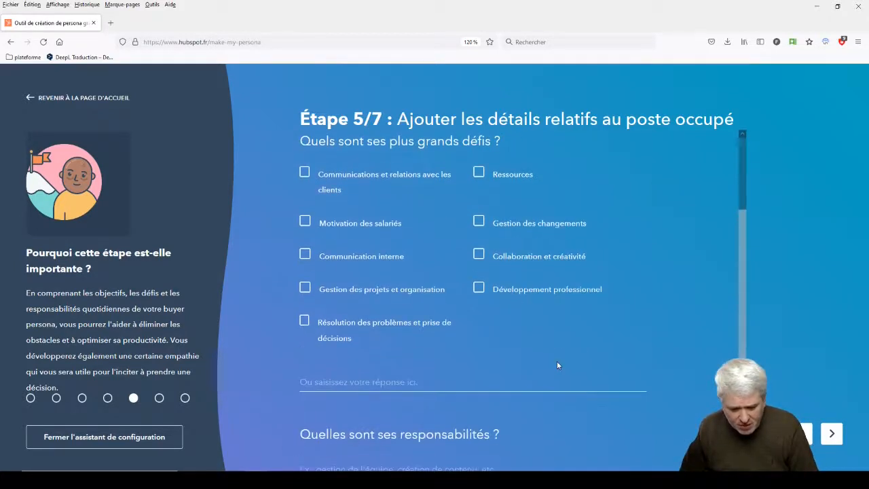
{"action": "scroll", "coordinate": [556, 365], "scroll_direction": "up", "scroll_amount": 2}
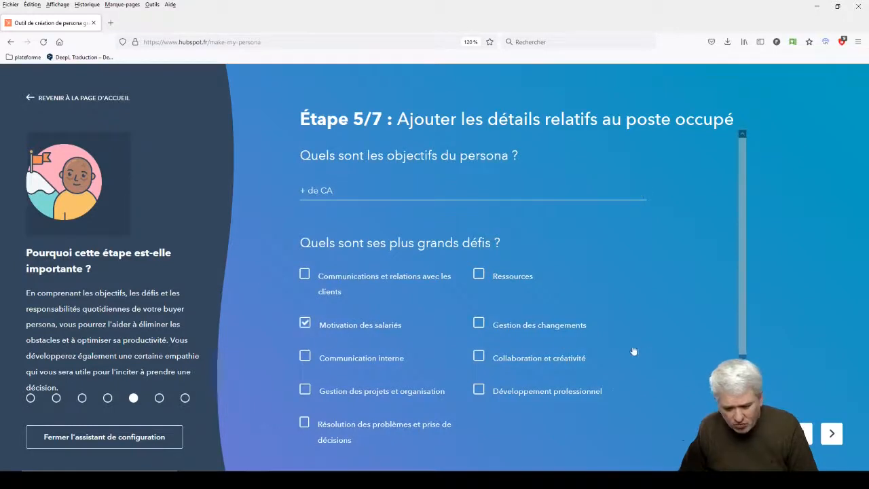
- Enter "Gestion du site internet" as the persona's responsibilities and continue to the working-mode details
{"action": "scroll", "coordinate": [634, 351], "scroll_direction": "down", "scroll_amount": 3}
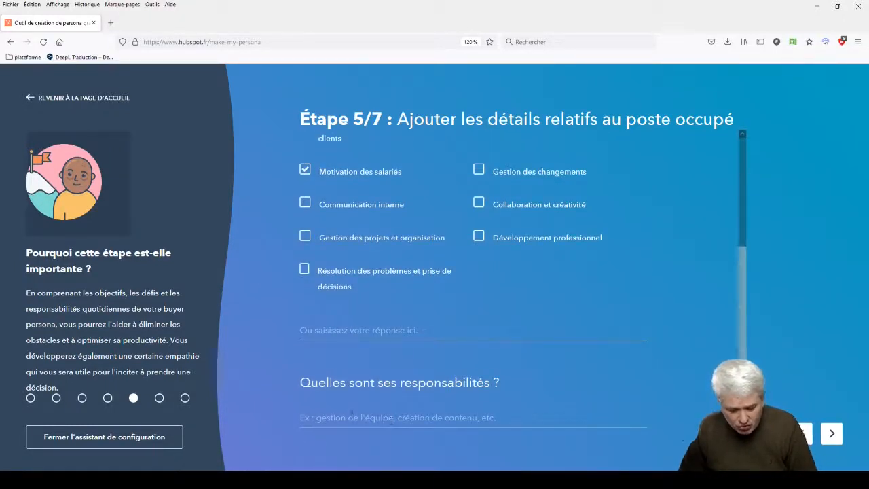
{"action": "type", "text": "Gestion du site internet"}
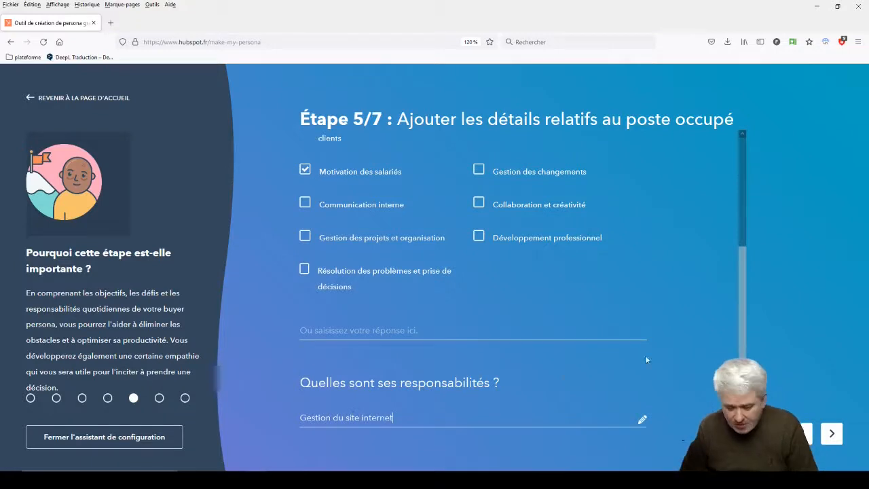
{"action": "left_click", "coordinate": [831, 434]}
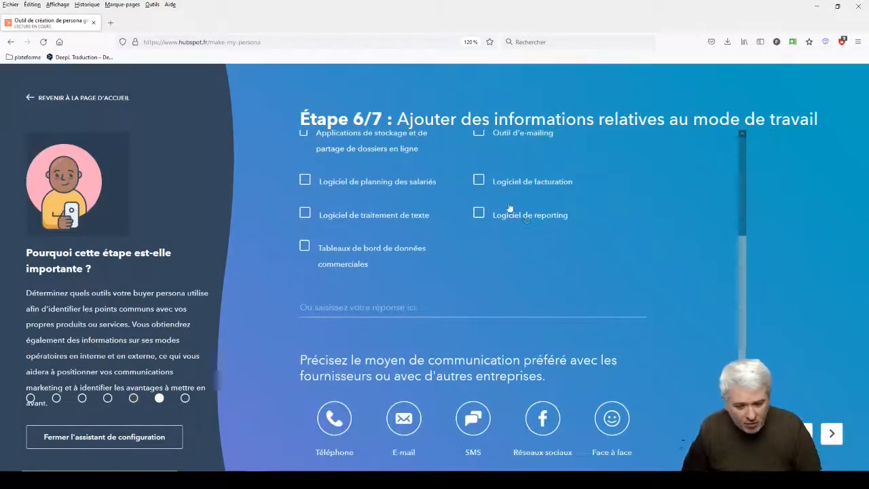
- Select CRM and Outil de gestion de projet as the tools the persona uses
{"action": "scroll", "coordinate": [509, 208], "scroll_direction": "up", "scroll_amount": 5}
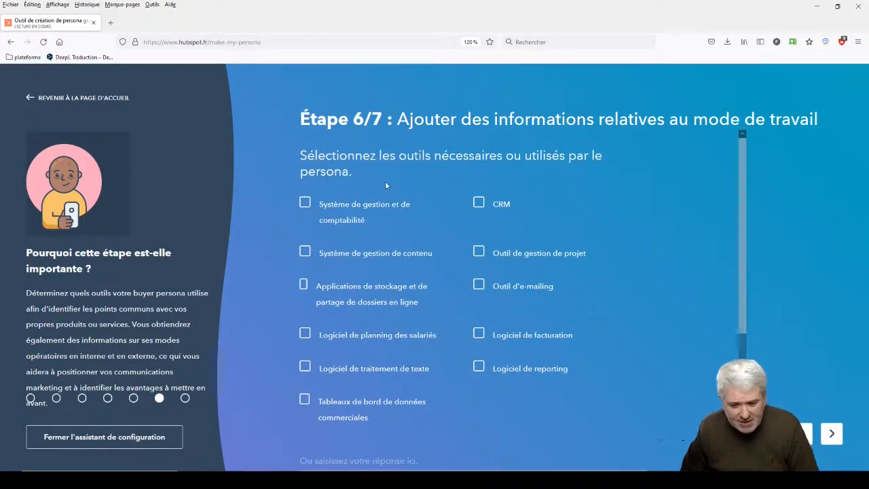
{"action": "left_click", "coordinate": [479, 211]}
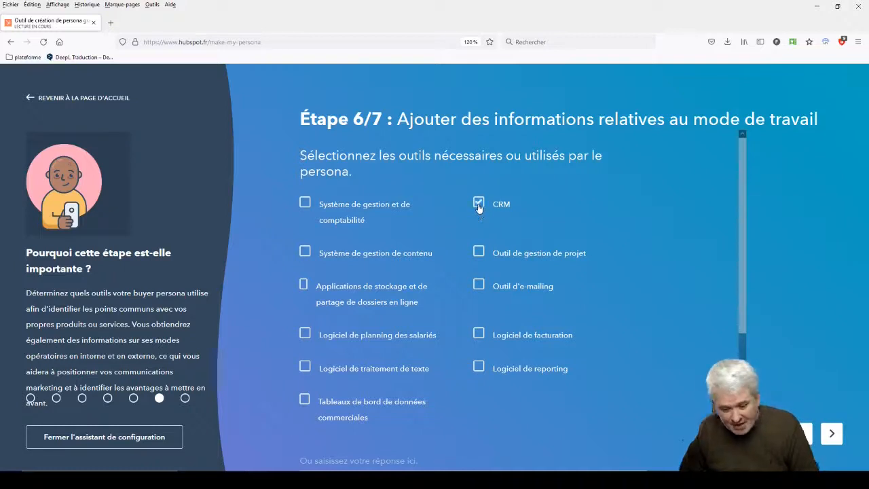
{"action": "left_click", "coordinate": [480, 254]}
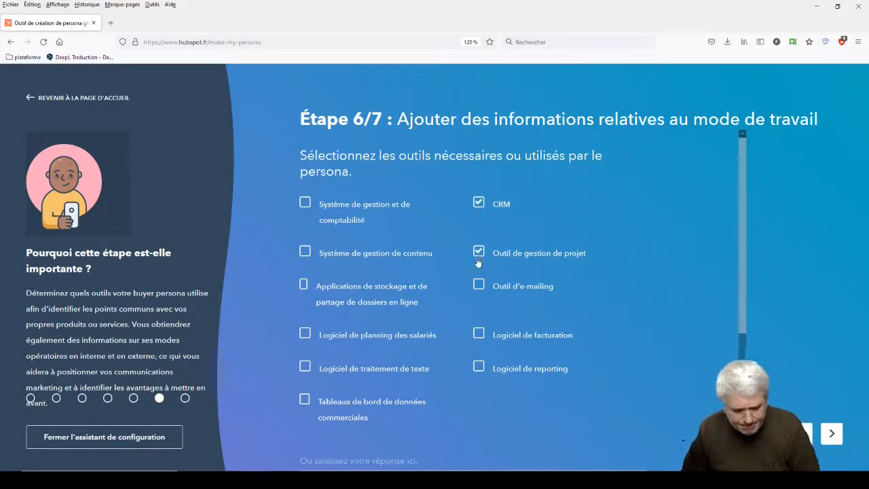
- Add Système de gestion de contenu to the tools, choose Téléphone, E-mail and Réseaux sociaux as preferred communication, and continue to the information sources
{"action": "left_click", "coordinate": [305, 251]}
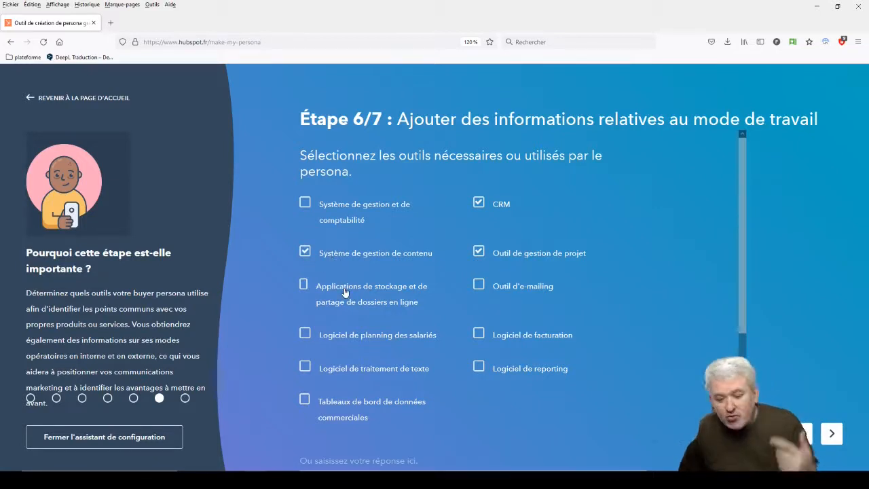
{"action": "scroll", "coordinate": [265, 278], "scroll_direction": "down", "scroll_amount": 3}
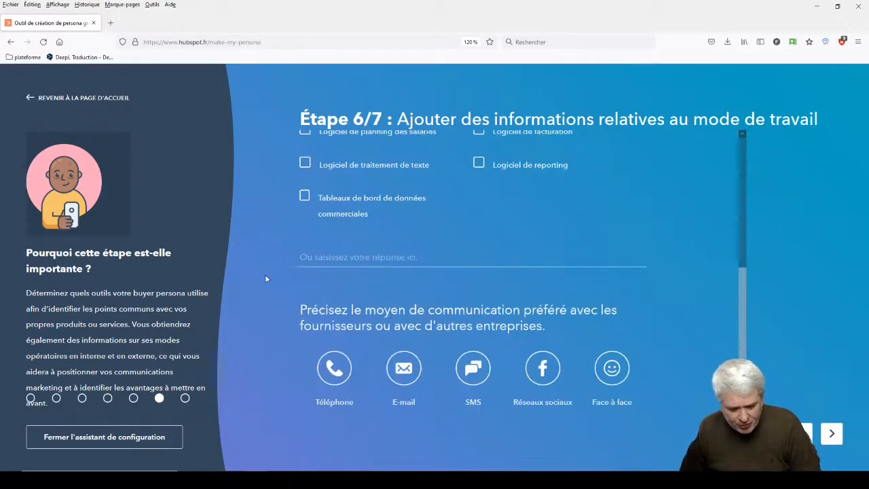
{"action": "left_click", "coordinate": [347, 366]}
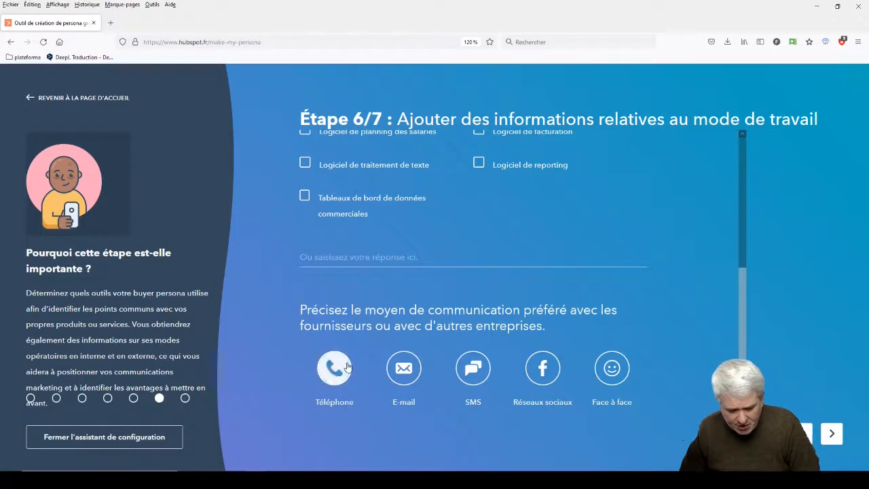
{"action": "left_click", "coordinate": [417, 368]}
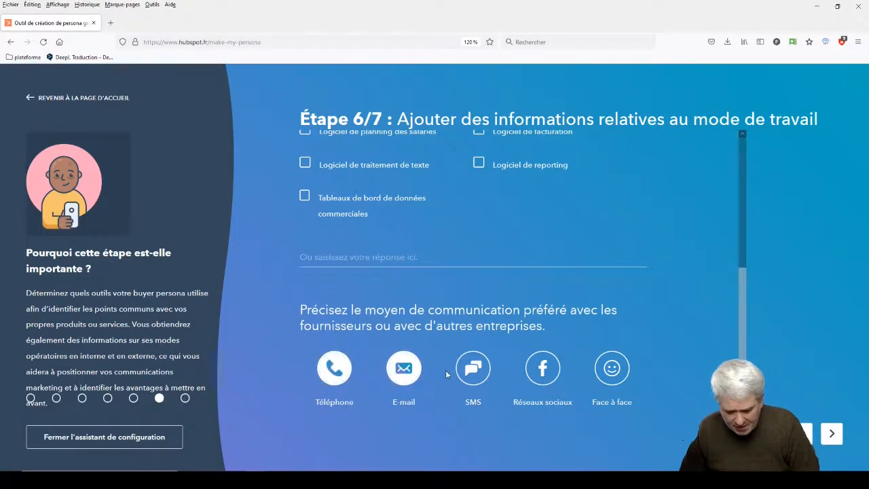
{"action": "left_click", "coordinate": [555, 368]}
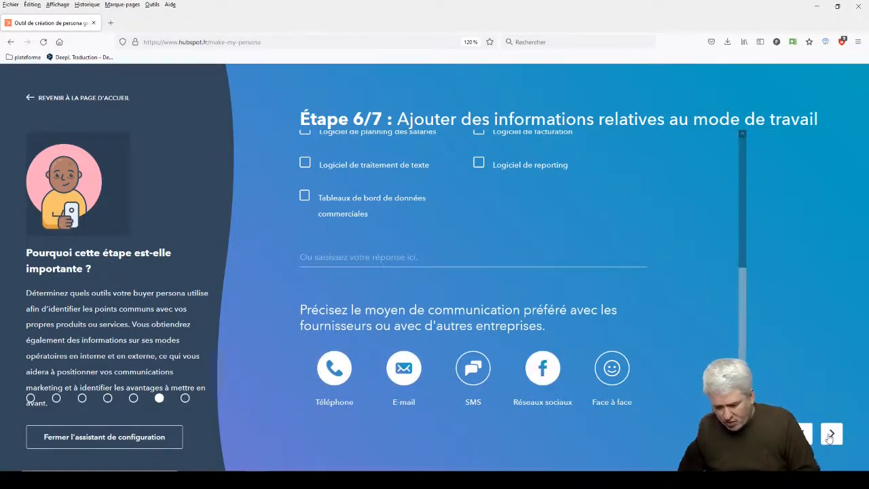
{"action": "left_click", "coordinate": [831, 435]}
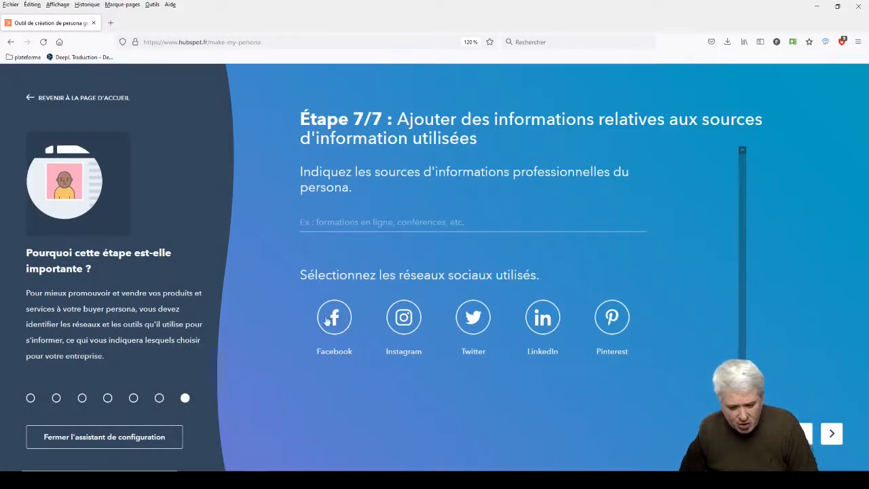
- Select Twitter and LinkedIn as the social networks used and finish the questionnaire to open the persona overview
{"action": "left_click", "coordinate": [555, 316]}
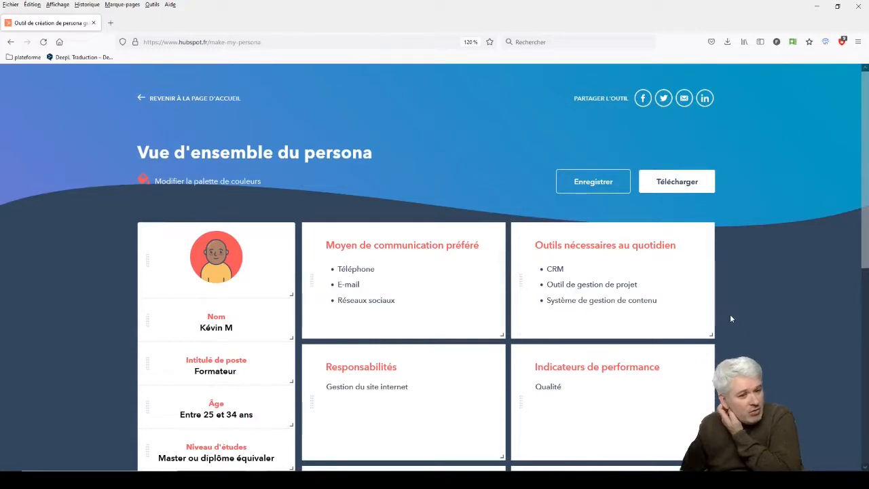
- Review the persona overview's profile details and its cards, from preferred communication down to information sources and main challenges
{"action": "scroll", "coordinate": [744, 317], "scroll_direction": "down", "scroll_amount": 3}
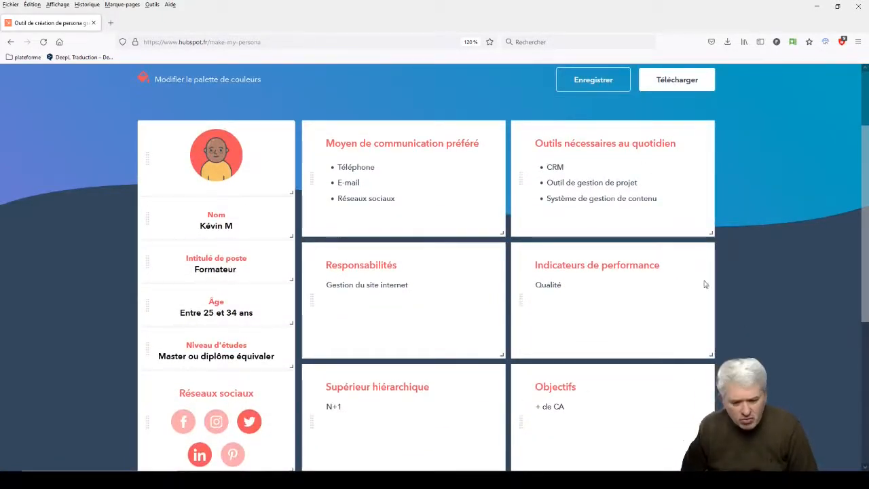
{"action": "mouse_move", "coordinate": [706, 285]}
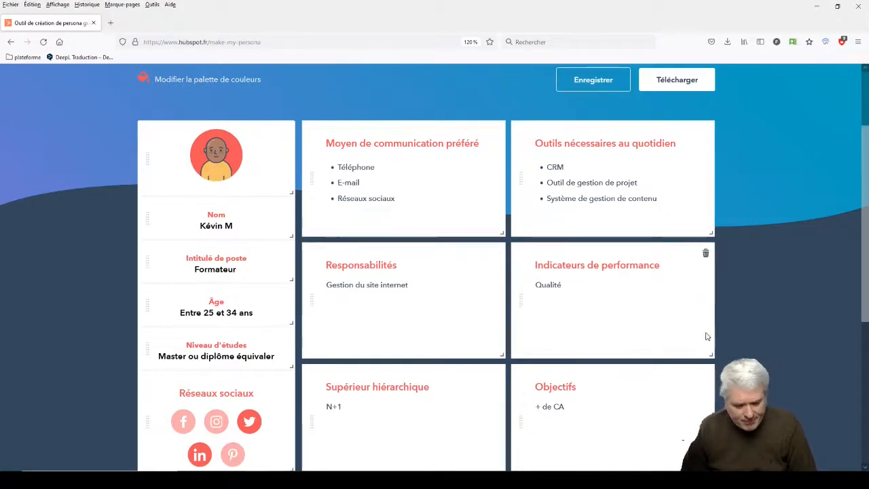
{"action": "scroll", "coordinate": [706, 336], "scroll_direction": "down", "scroll_amount": 5}
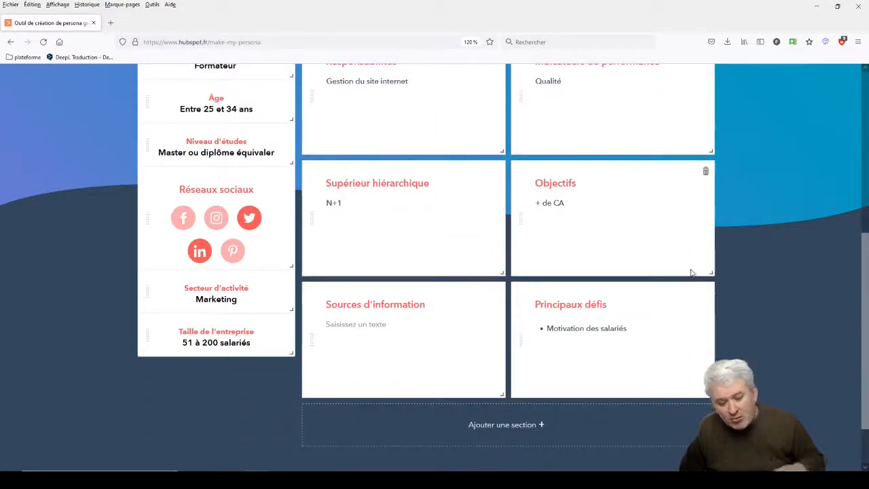
{"action": "scroll", "coordinate": [668, 288], "scroll_direction": "up", "scroll_amount": 3}
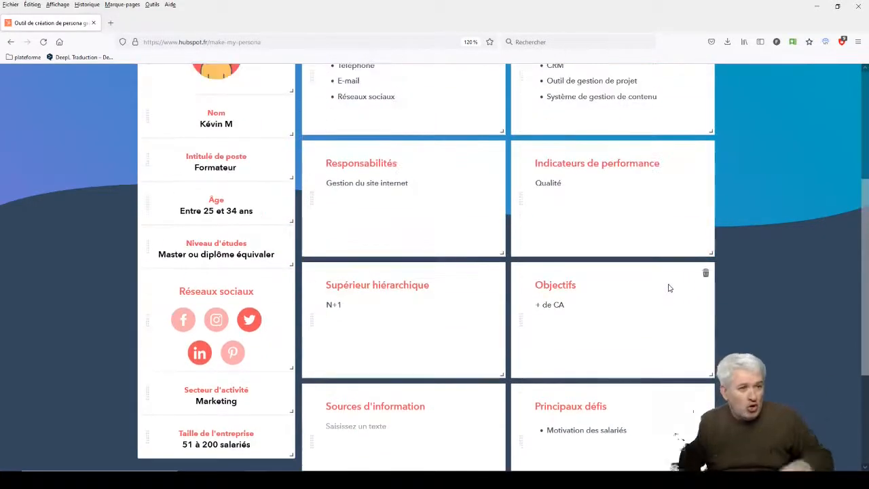